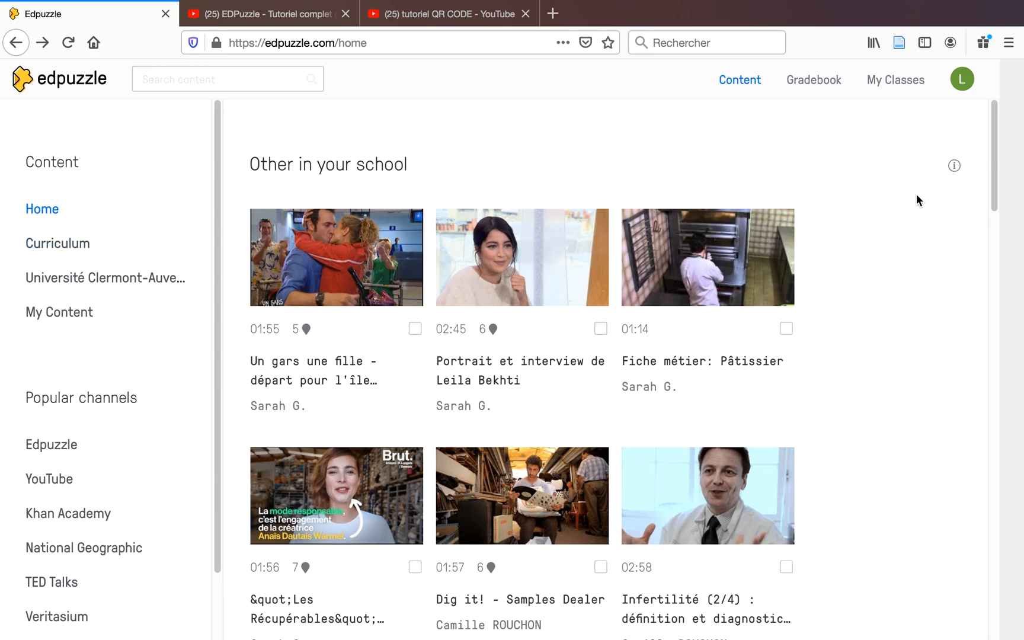
Create a Classic class named "test formation erevan" with the description "formation"
click(910, 79)
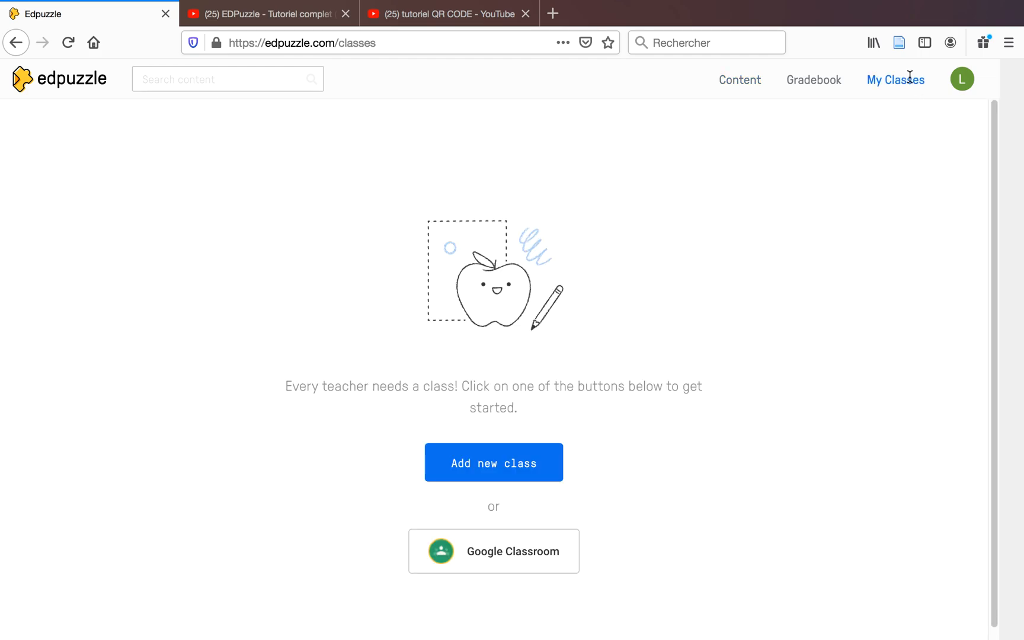
click(518, 463)
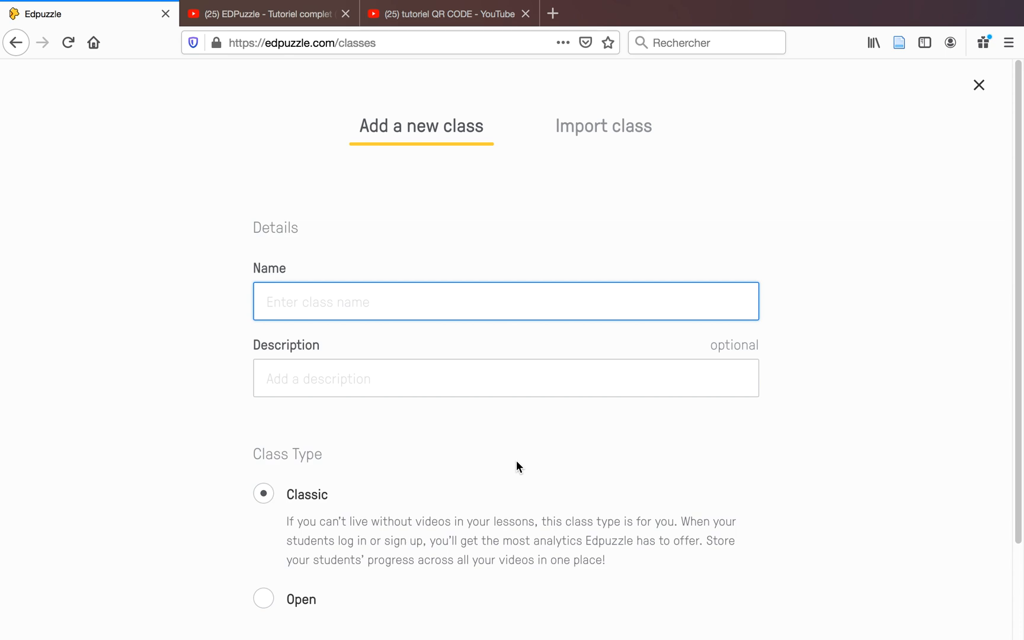
text(test formation e)
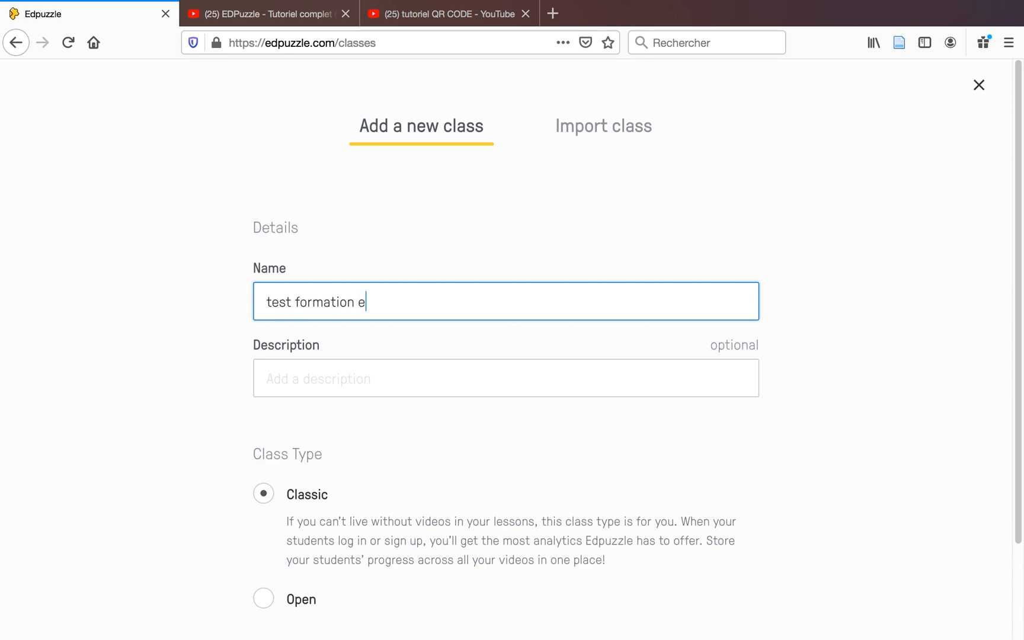
text(revan)
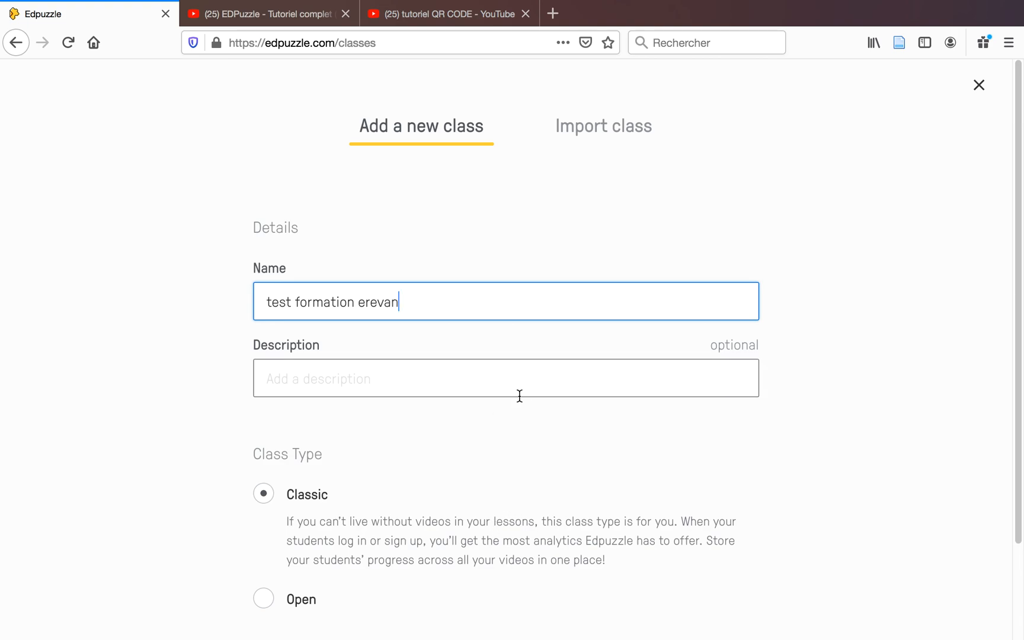
click(529, 373)
text(for)
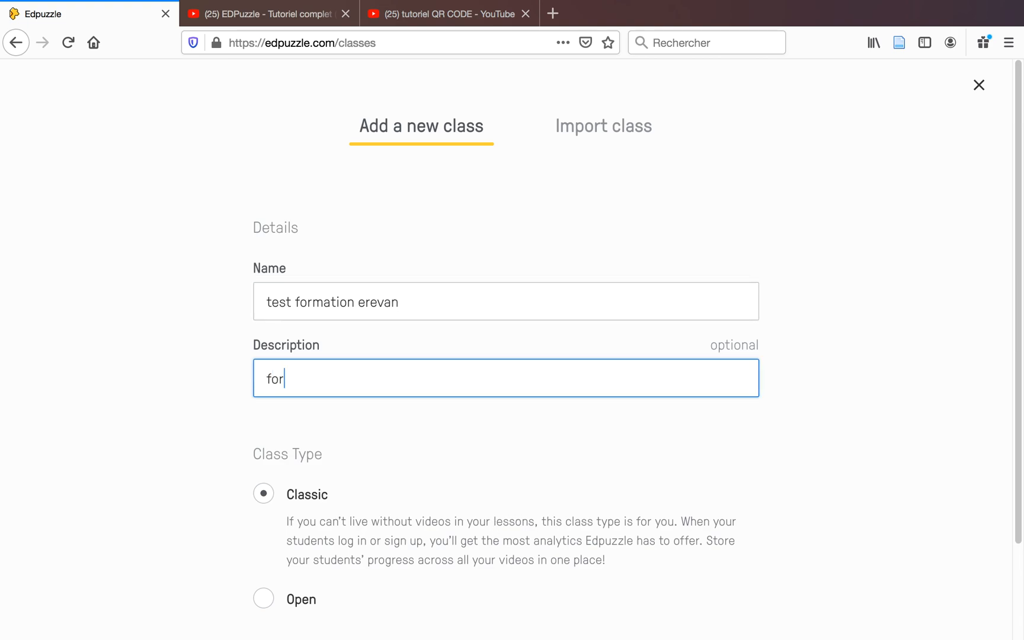
text(mation)
scroll(468, 452, down, 3)
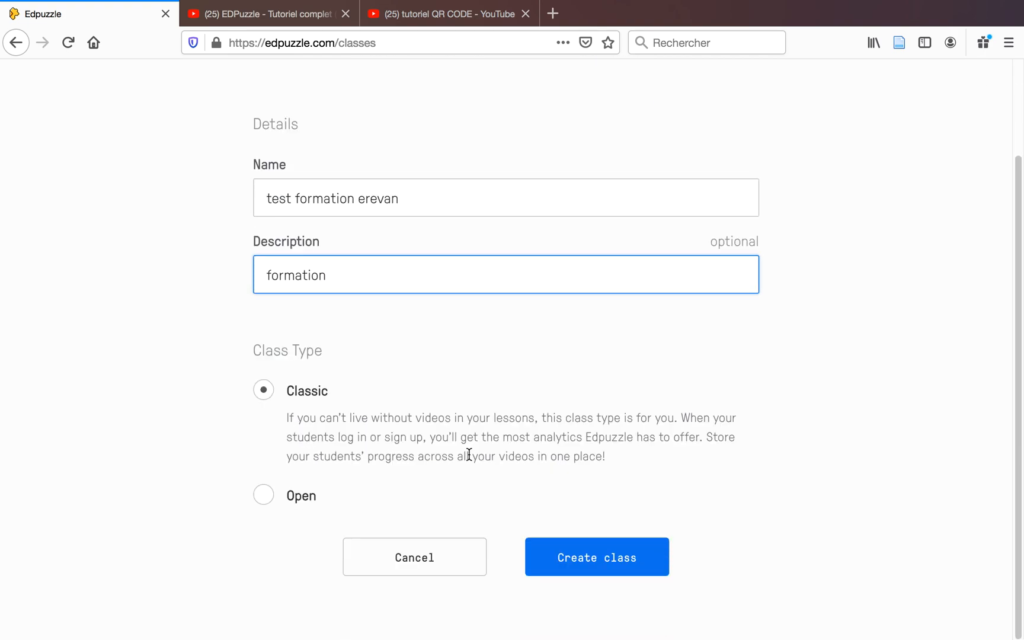
click(617, 559)
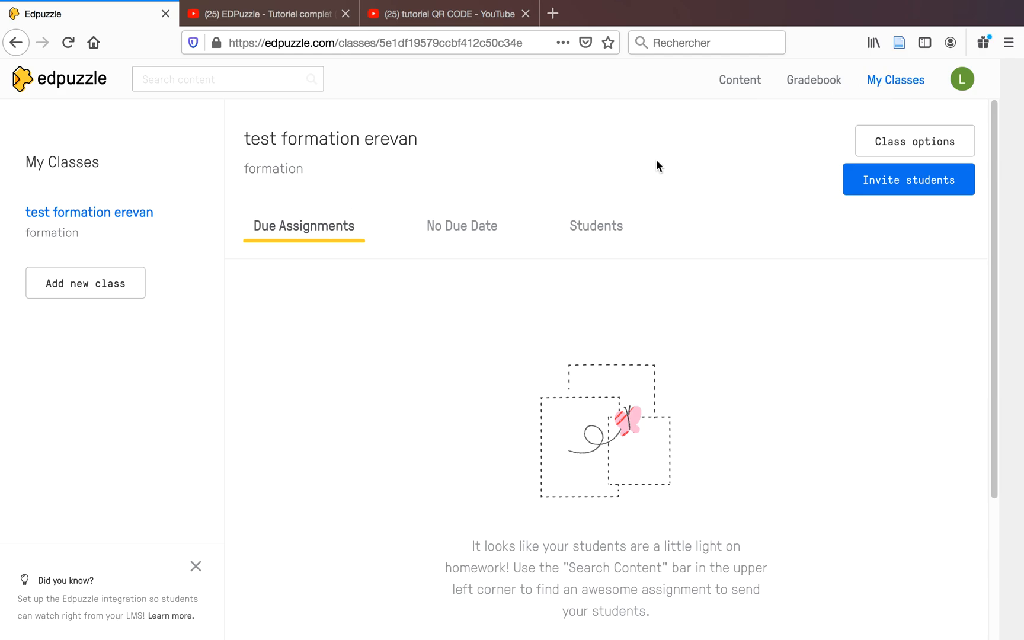
Look through the available video content, including My Content and the YouTube channel
click(748, 82)
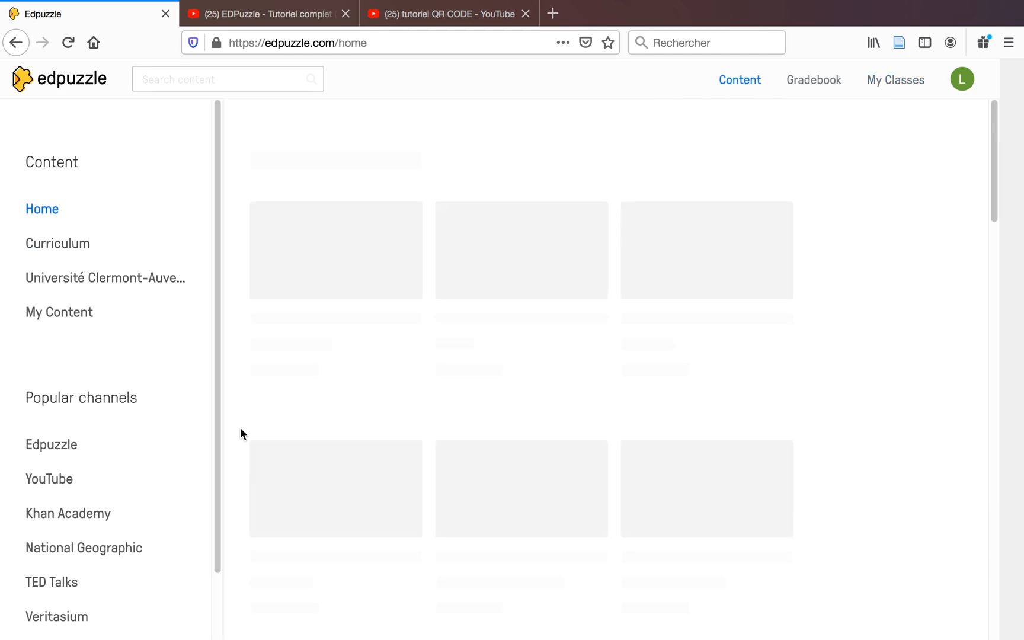
scroll(98, 480, down, 2)
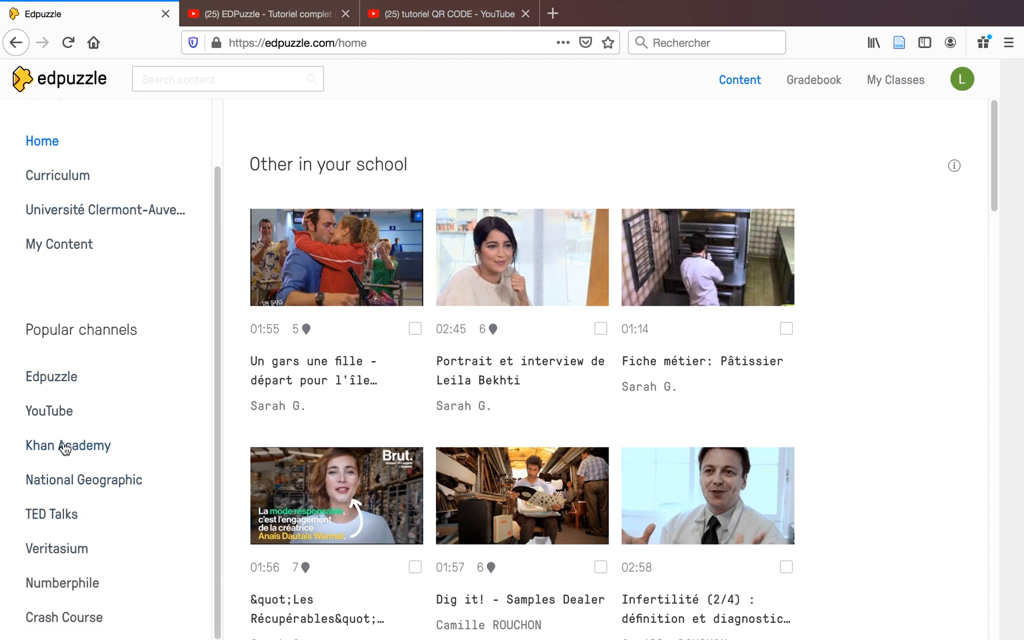
click(74, 258)
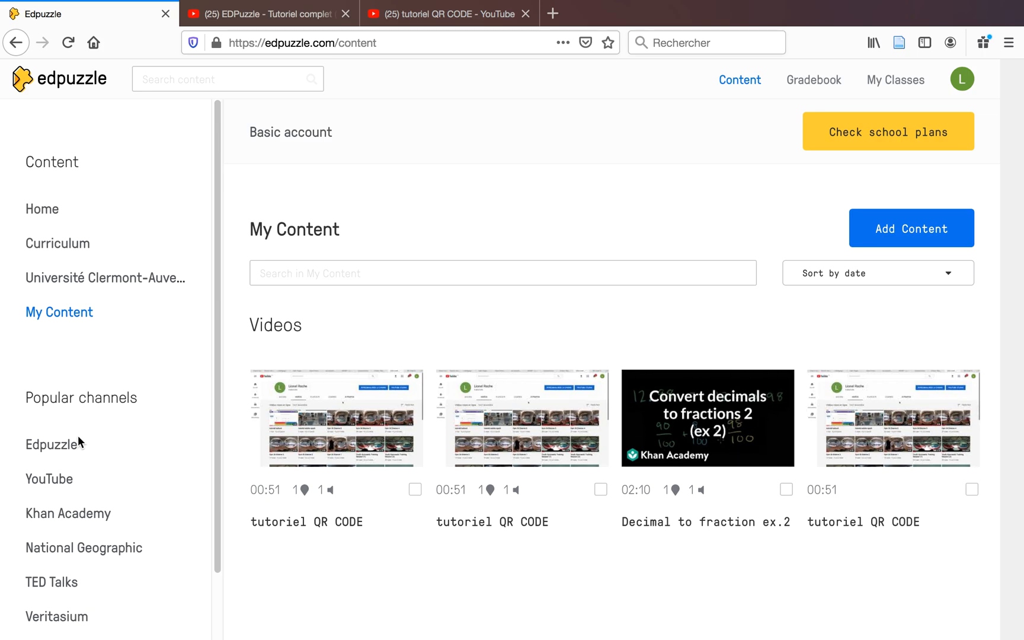
click(57, 478)
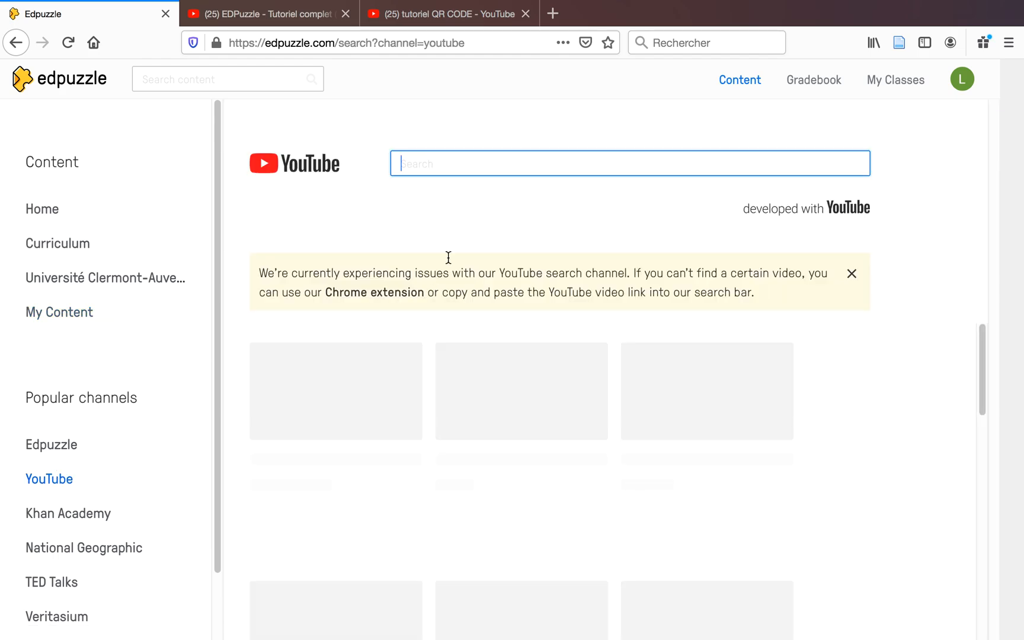
scroll(514, 465, down, 8)
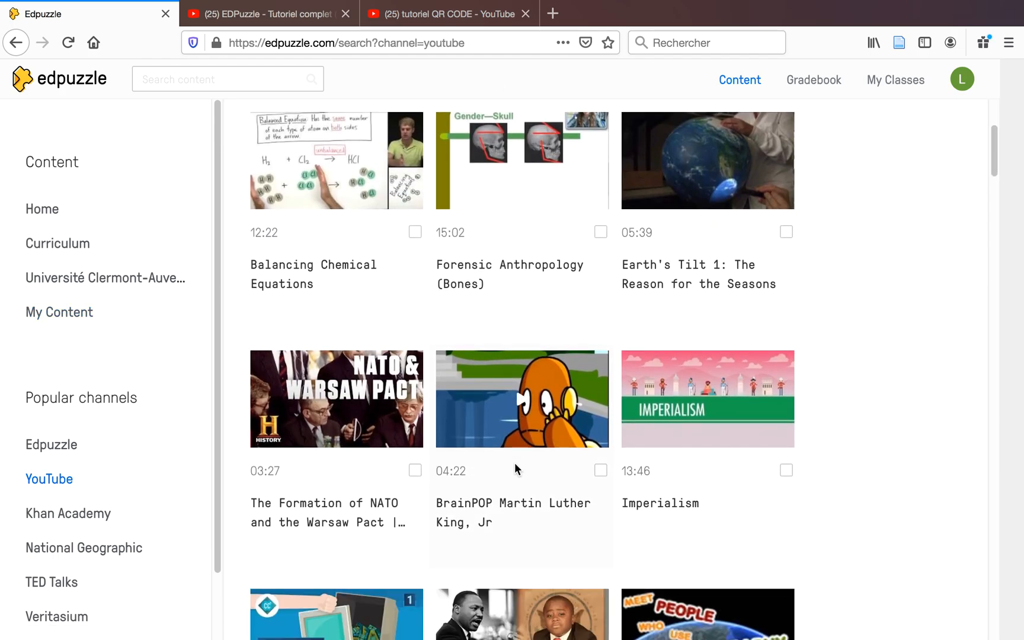
scroll(514, 465, up, 8)
Copy the YouTube link of the "tutoriel QR CODE" video and open it for editing in Edpuzzle
click(431, 14)
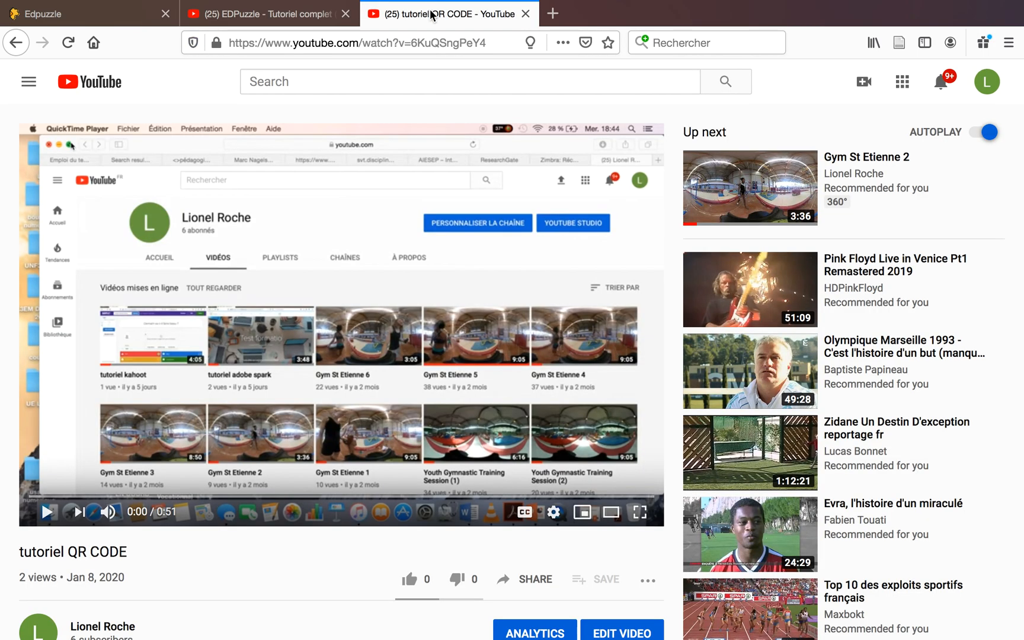
click(448, 47)
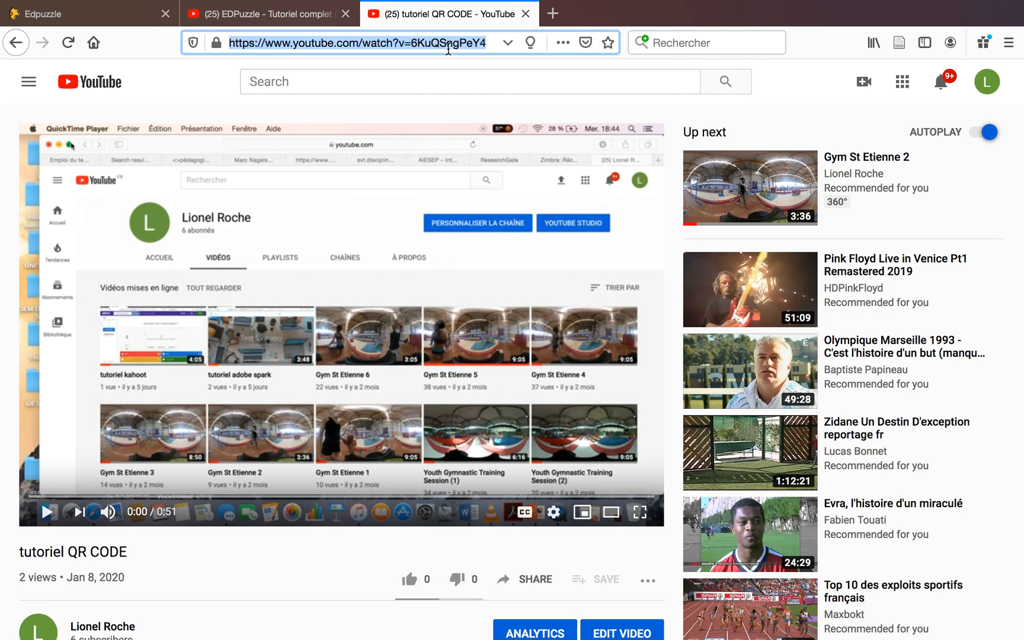
click(76, 14)
text(https://www.youtube.com/watch?v=HKu0ShgRoHk)
key(Return)
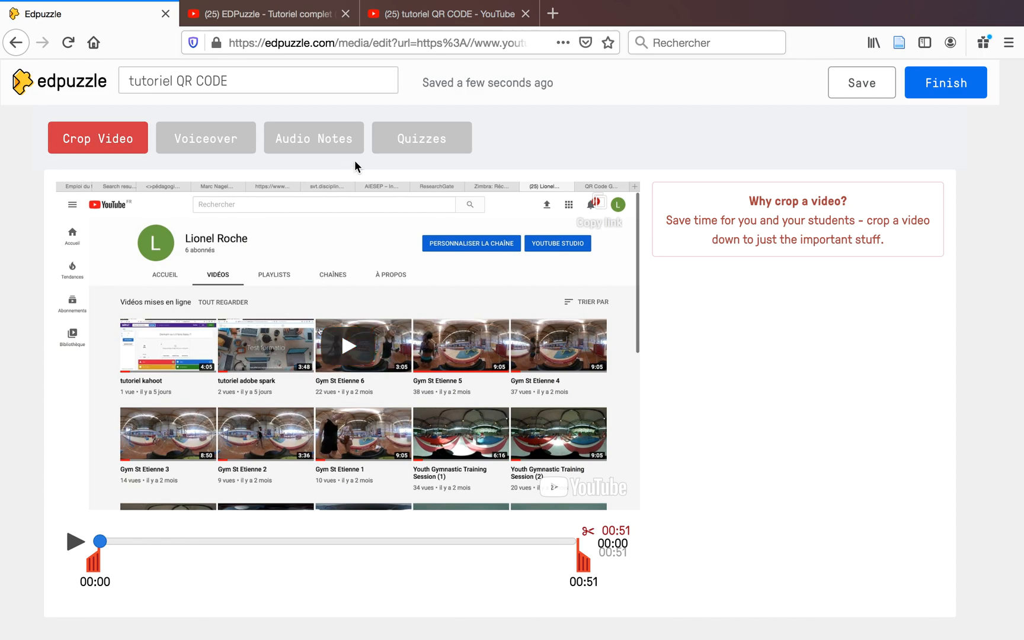
Add a multiple-choice question at 00:06 of the video reading "A quoi sert le tutoriel ?"
click(413, 142)
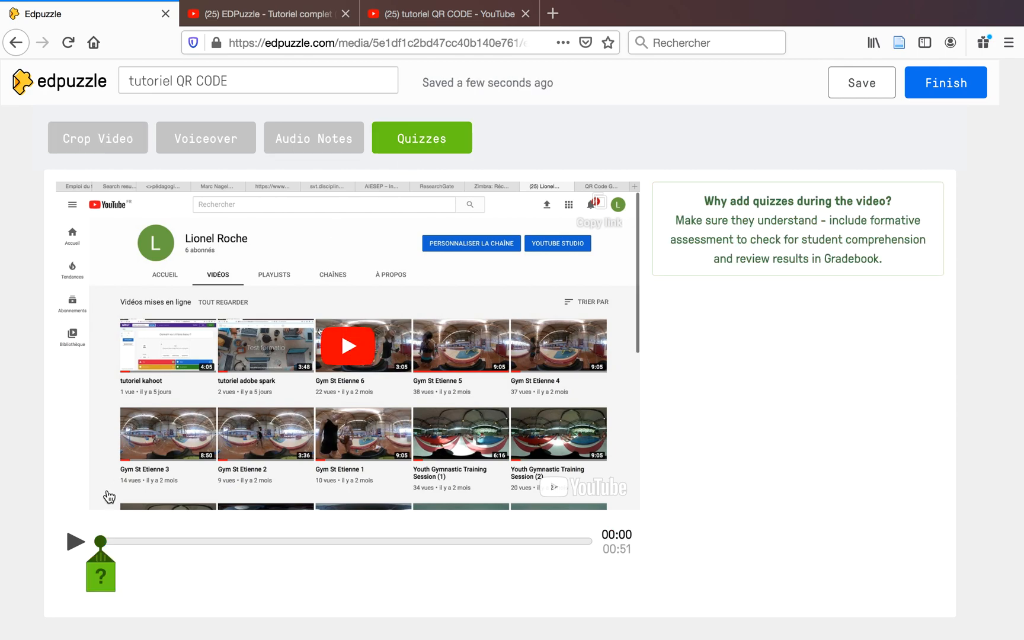
click(73, 542)
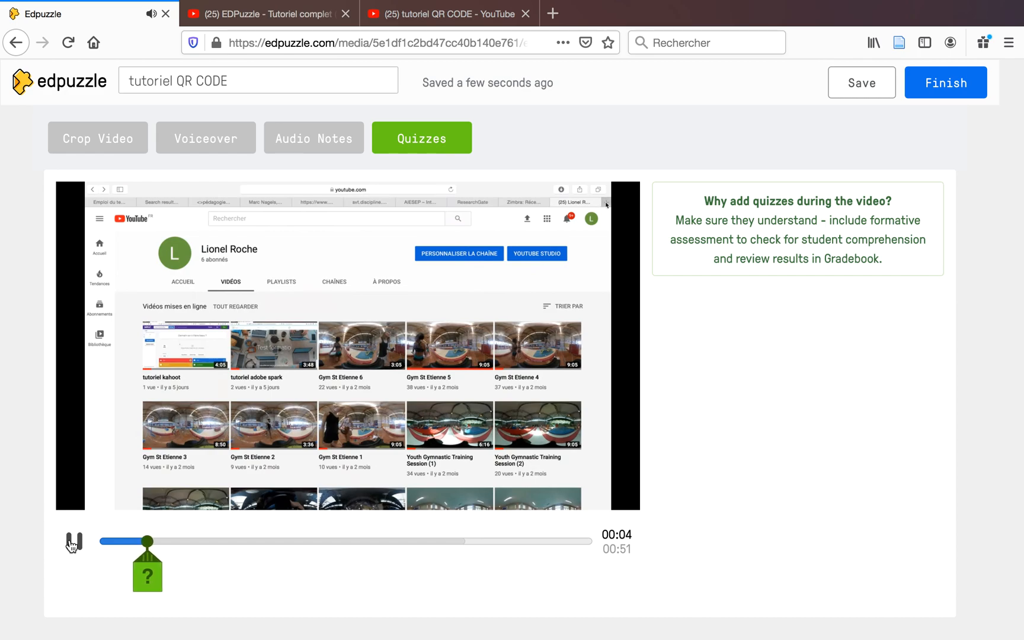
click(72, 543)
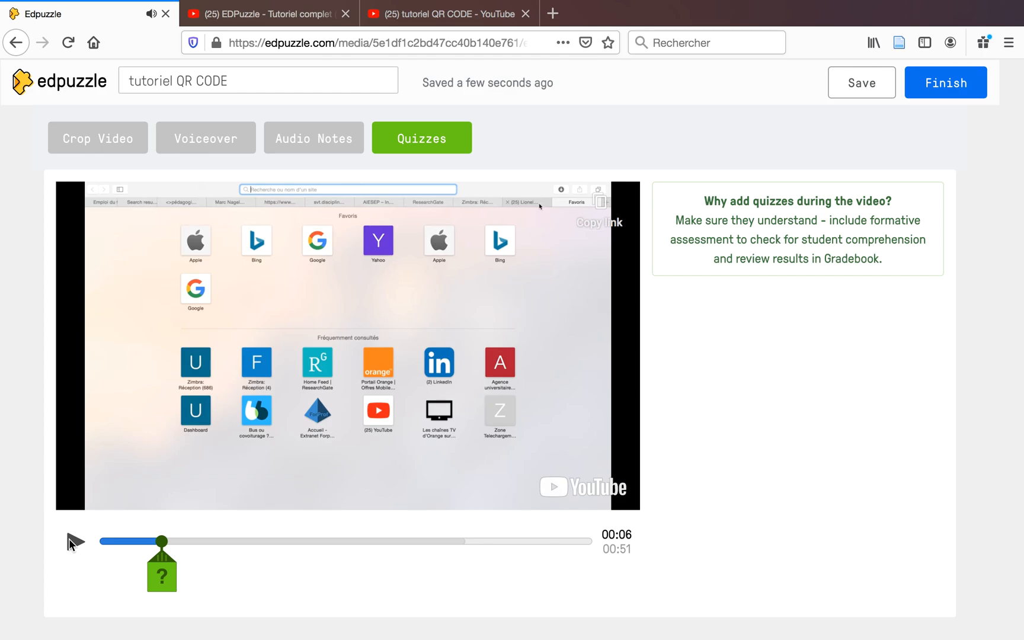
click(163, 575)
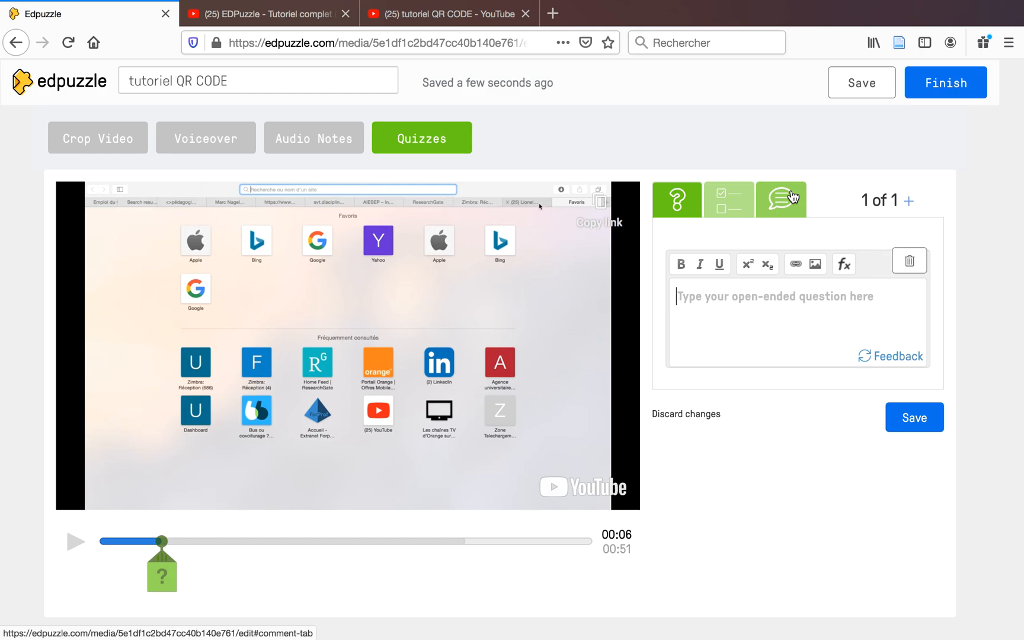
click(733, 188)
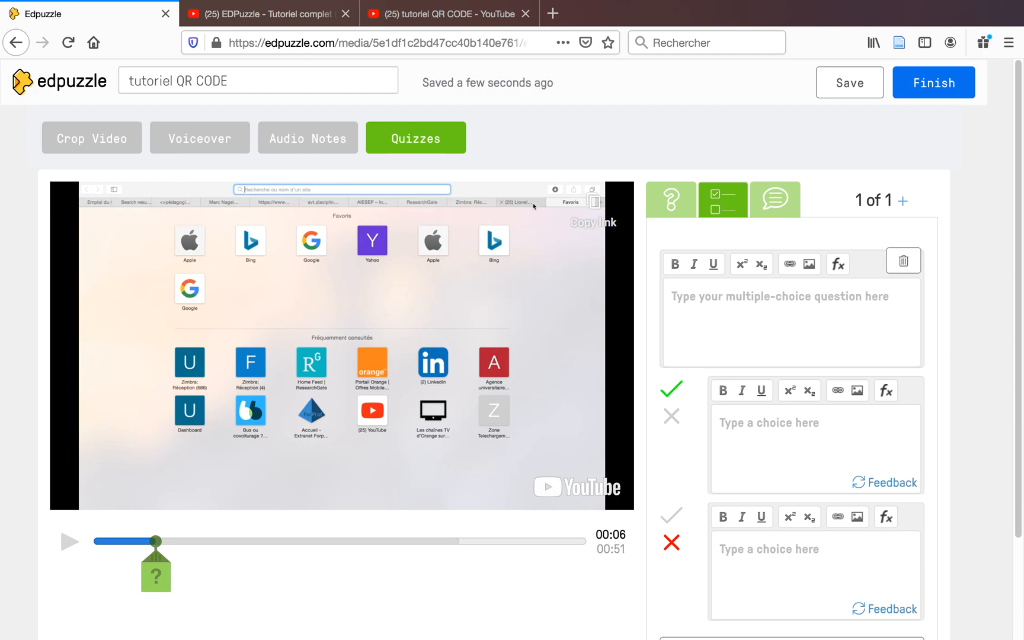
text(A quoi sert le tut)
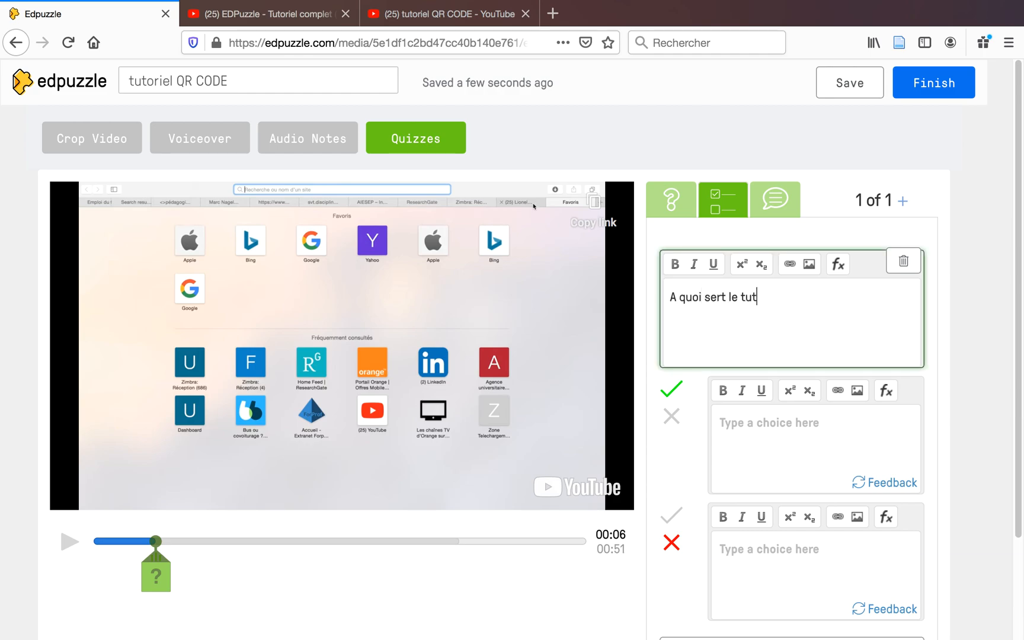
text(oriel ?)
Enter "A créer des qr codes" as the correct choice and "A obtenir des recettes de cuisine" as the incorrect one
click(772, 418)
text(A créer des qr codes)
click(801, 548)
text(A )
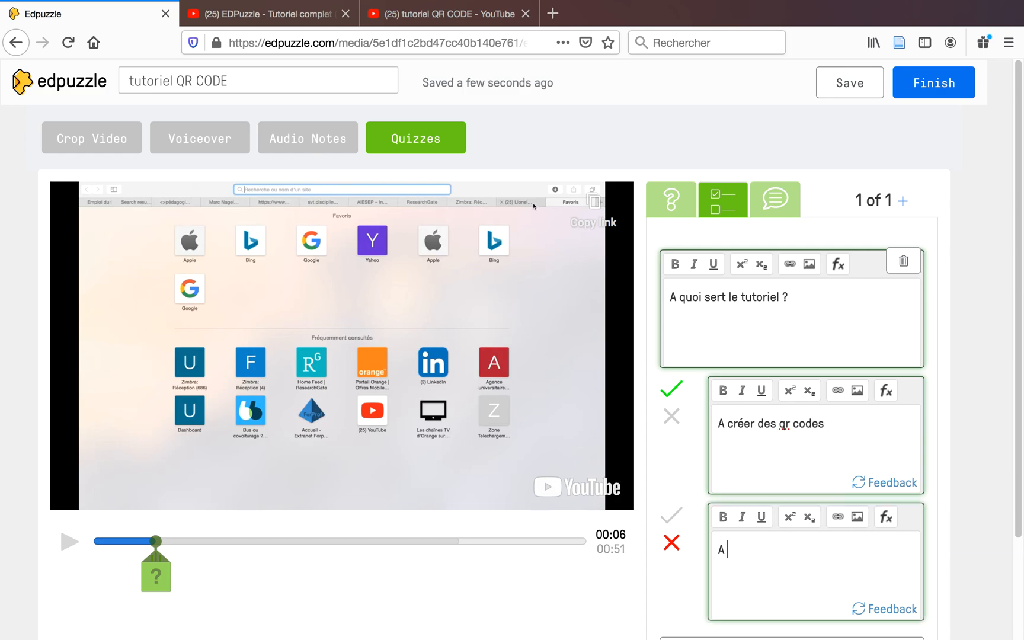
text(obtenir des recettes de c)
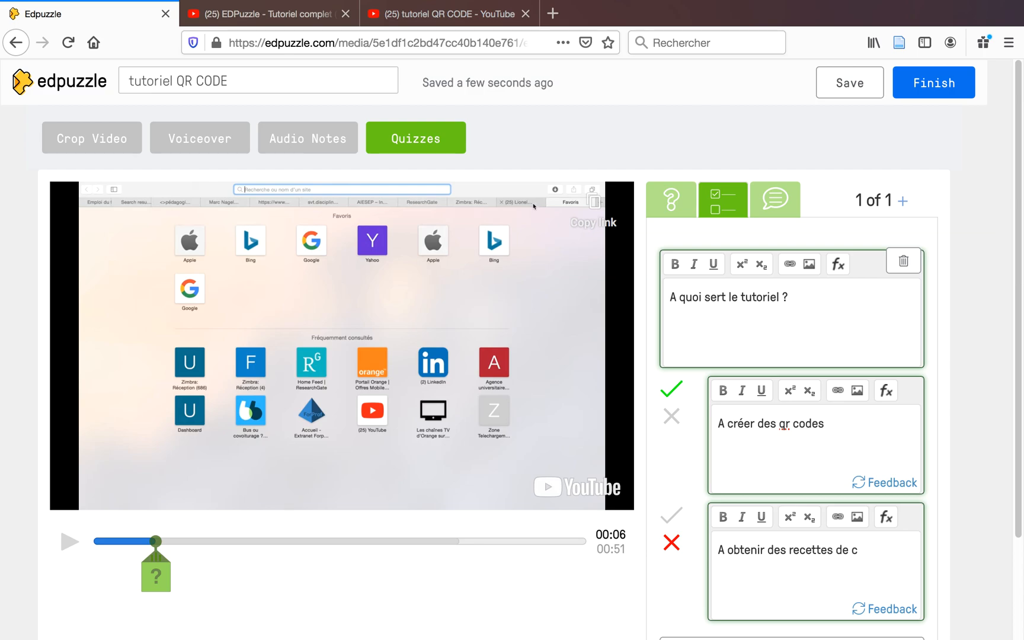
text(uisine)
Add a third, incorrect answer "A connaître la météo" and save the question
scroll(821, 533, down, 3)
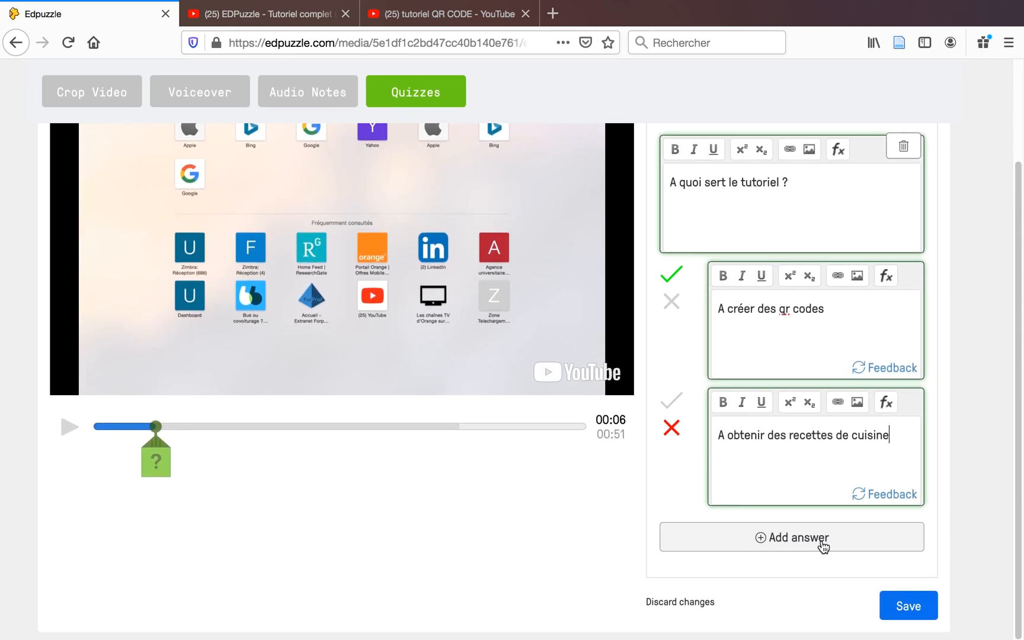
click(820, 540)
scroll(820, 539, down, 3)
click(808, 468)
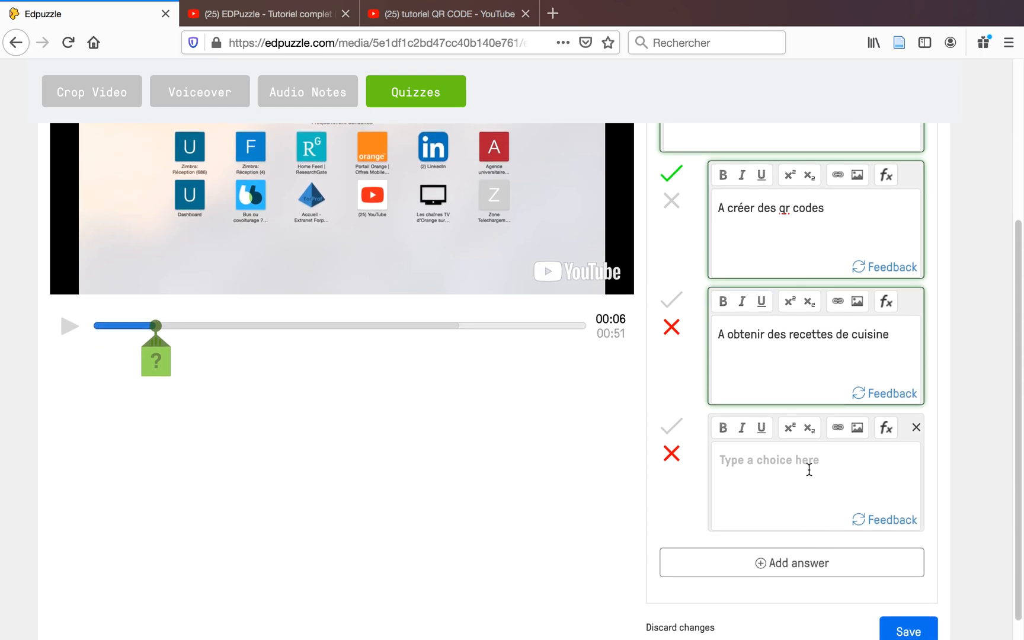
text(A conna)
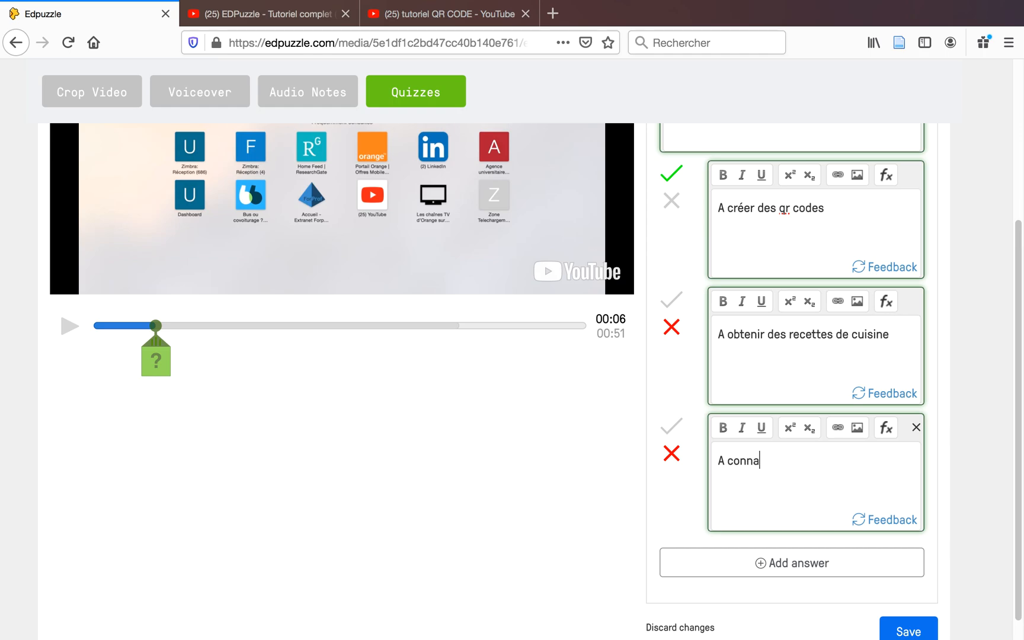
text(ître la météo)
scroll(953, 385, down, 1)
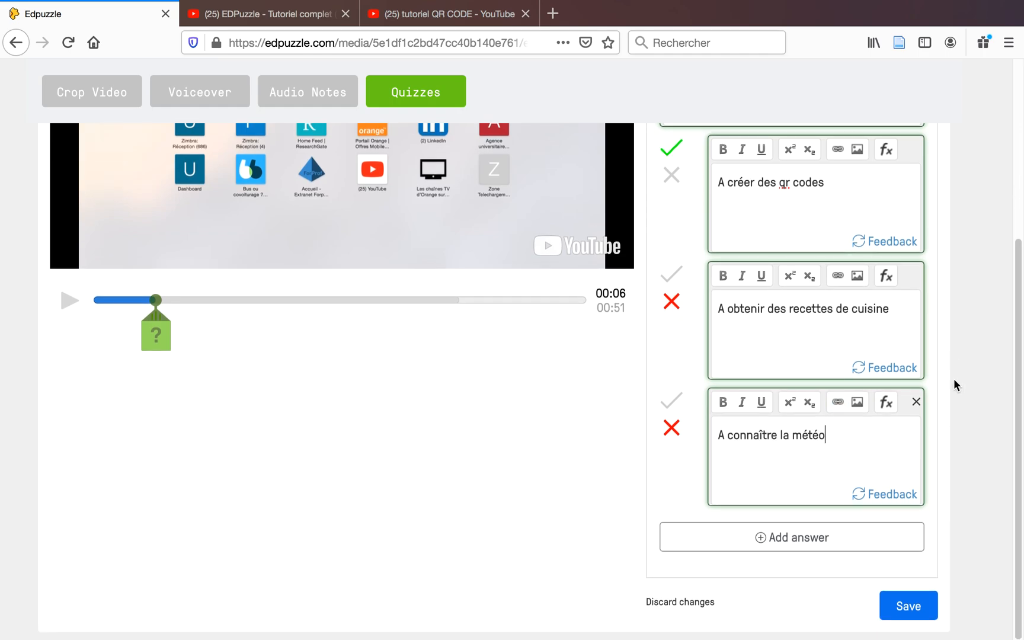
click(901, 610)
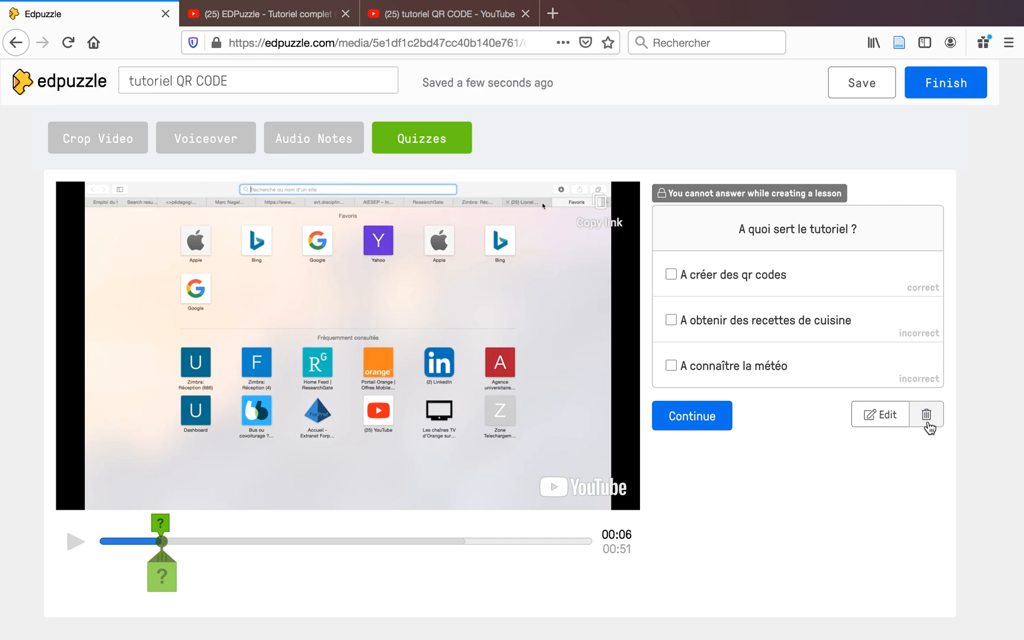
Record an audio note at 00:13 of the video, allowing edpuzzle.com to use the internal microphone
click(681, 428)
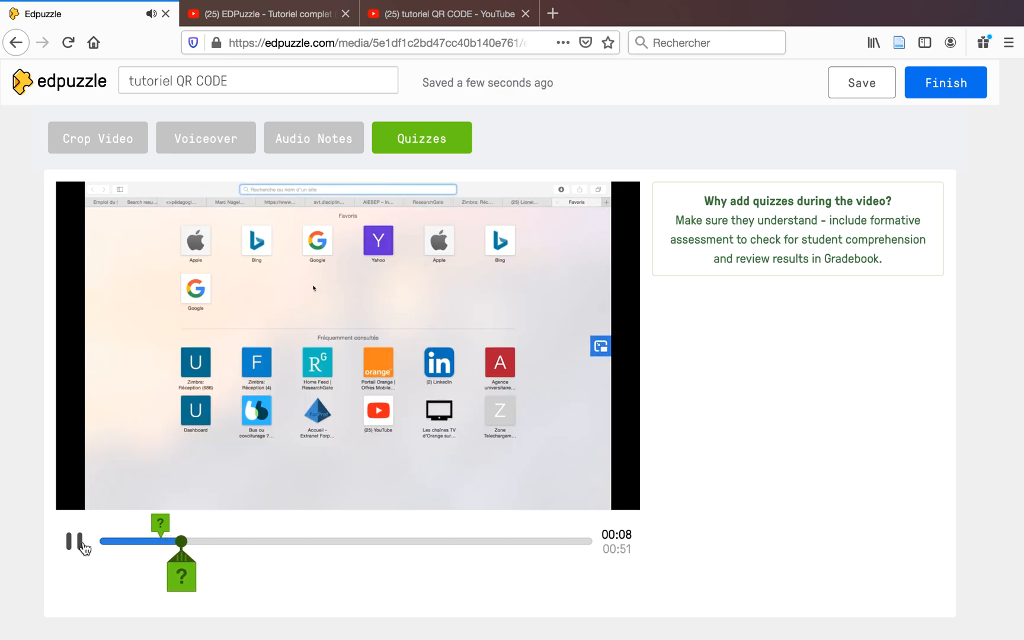
click(83, 543)
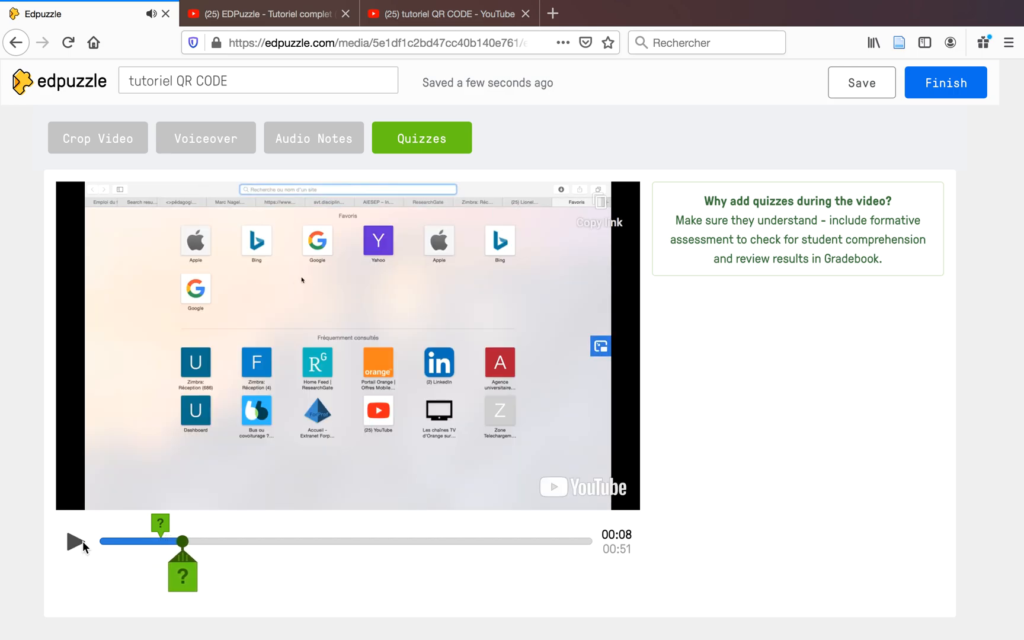
click(73, 546)
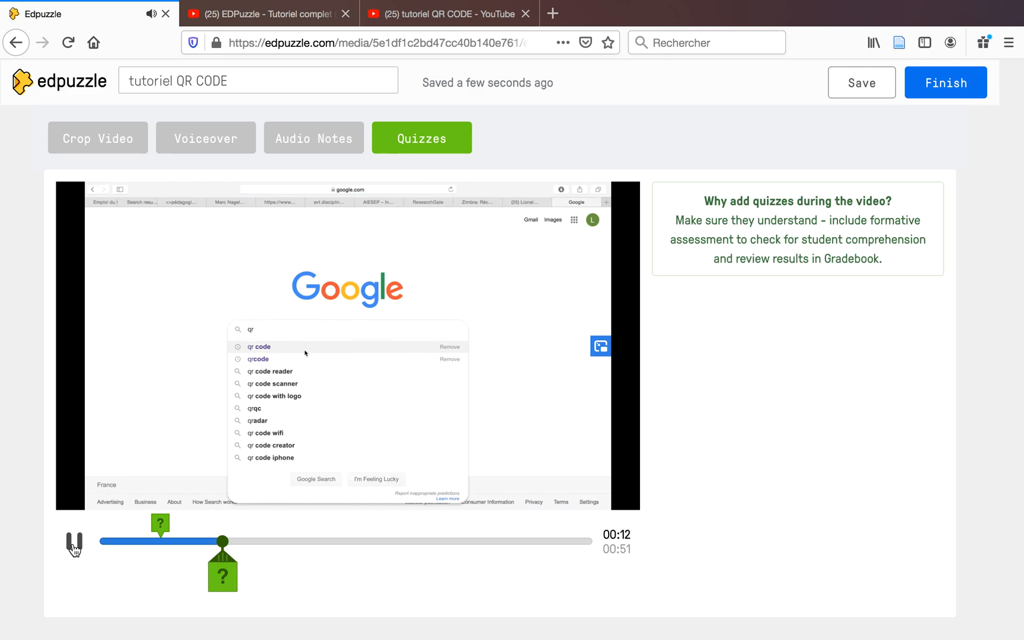
click(74, 547)
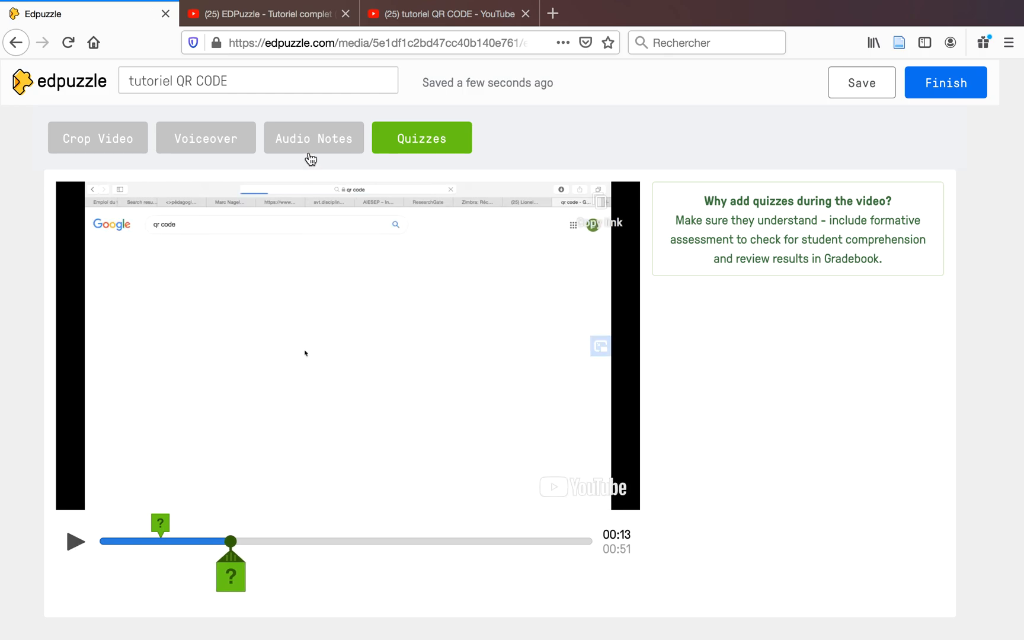
click(310, 145)
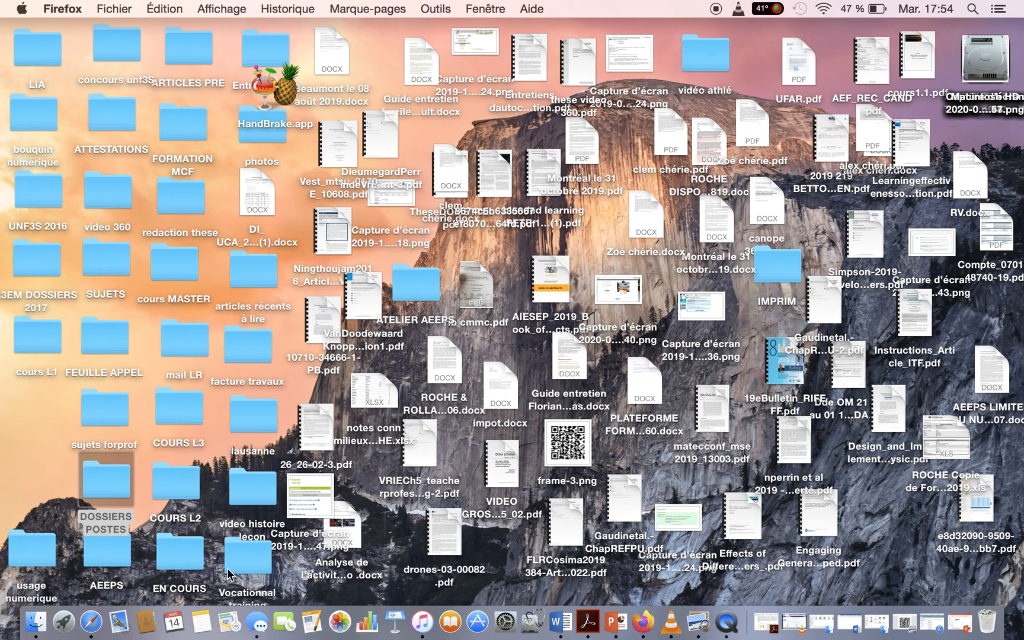
click(645, 622)
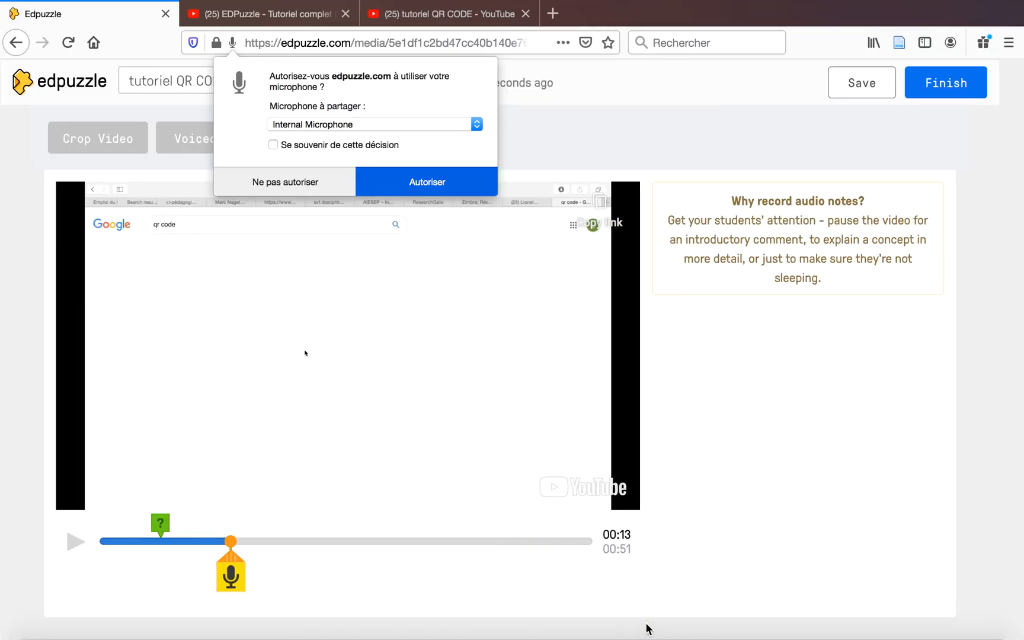
click(421, 182)
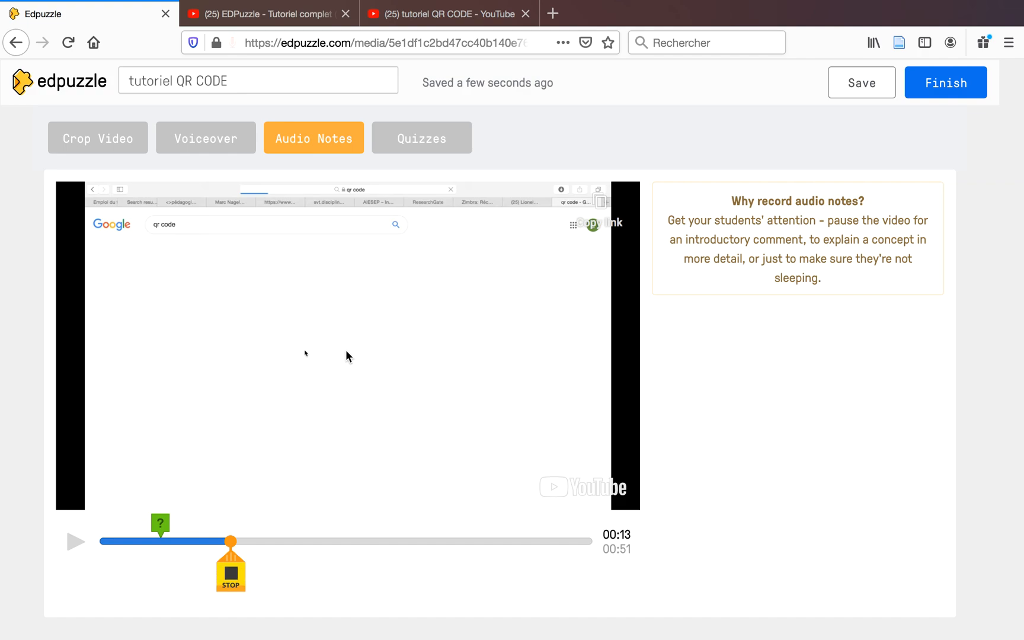
click(230, 575)
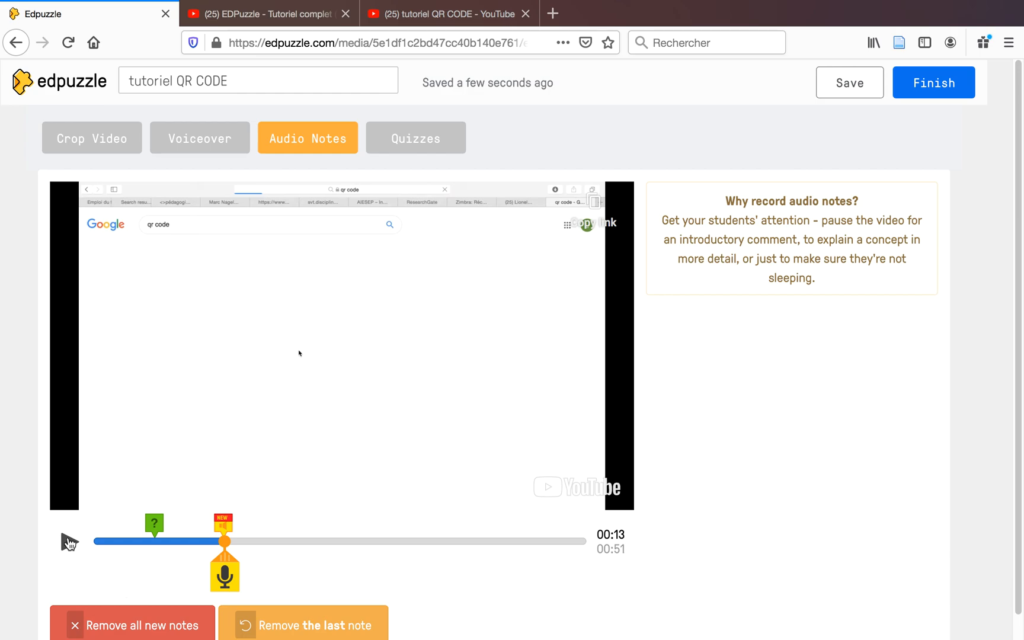
Play the video through the new audio note to check it, pausing at 00:18
click(69, 543)
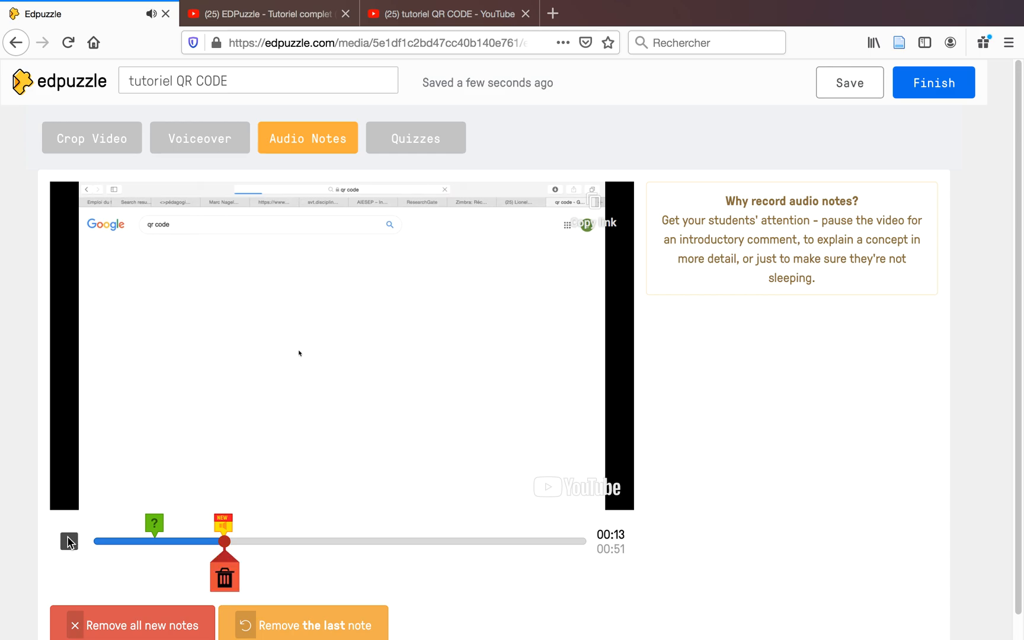
click(71, 542)
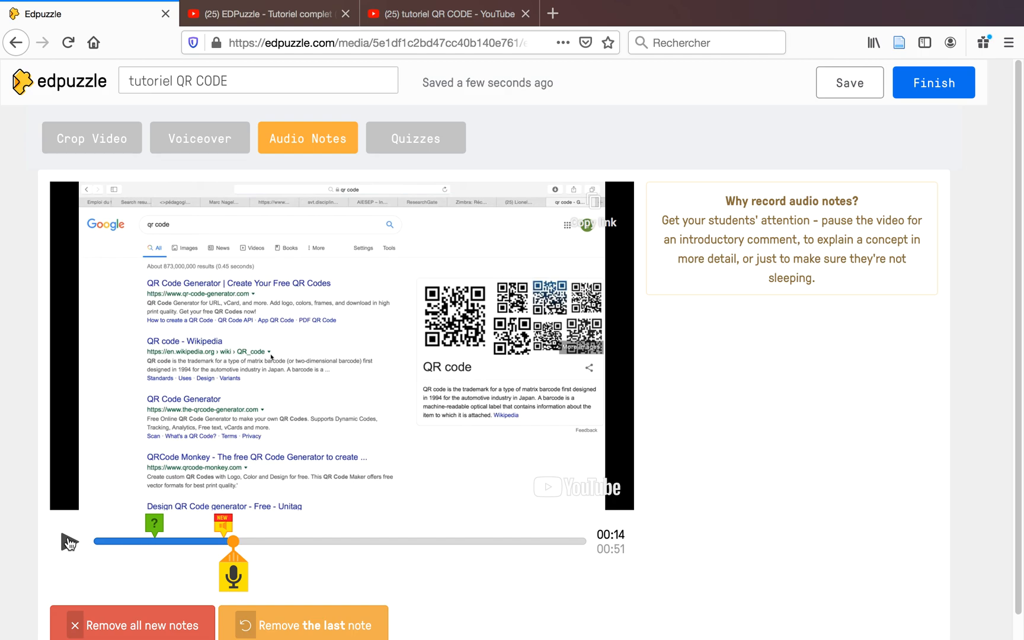
click(70, 542)
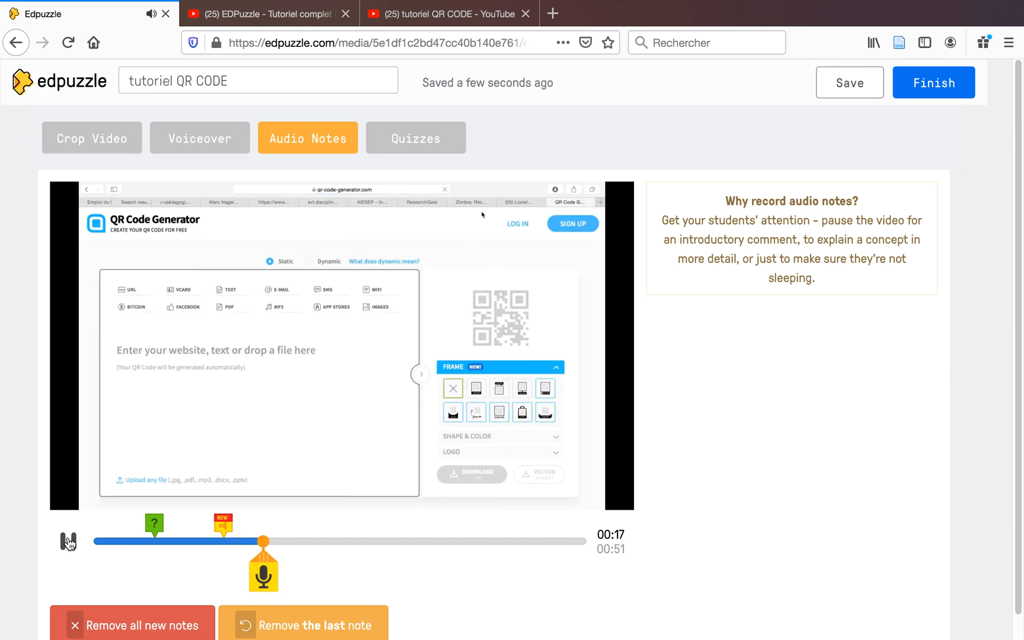
click(70, 543)
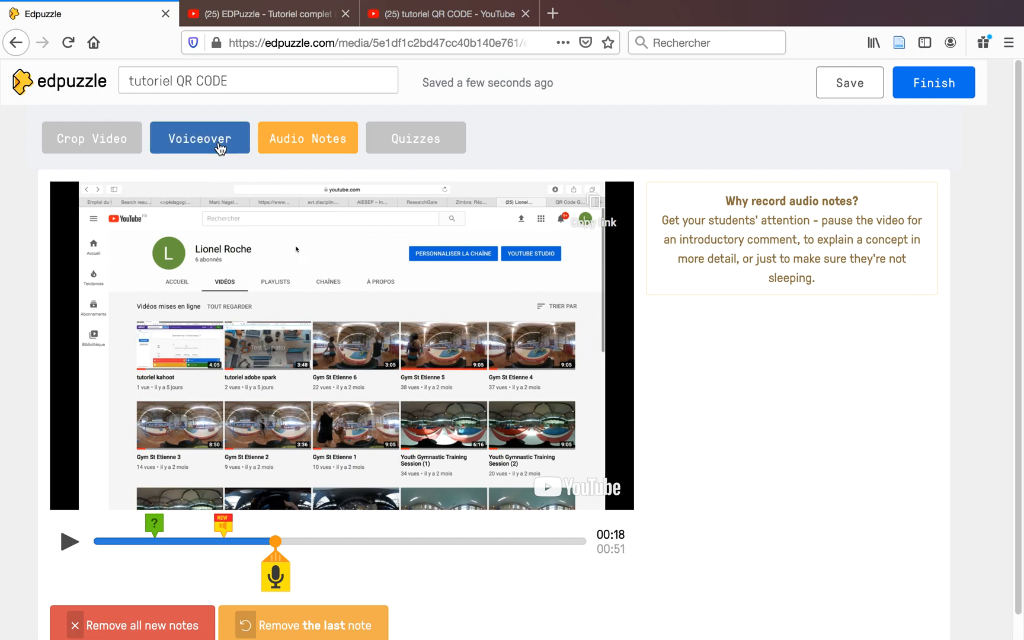
Save the finished lesson and assign it to the "test formation erevan" class
scroll(806, 244, down, 2)
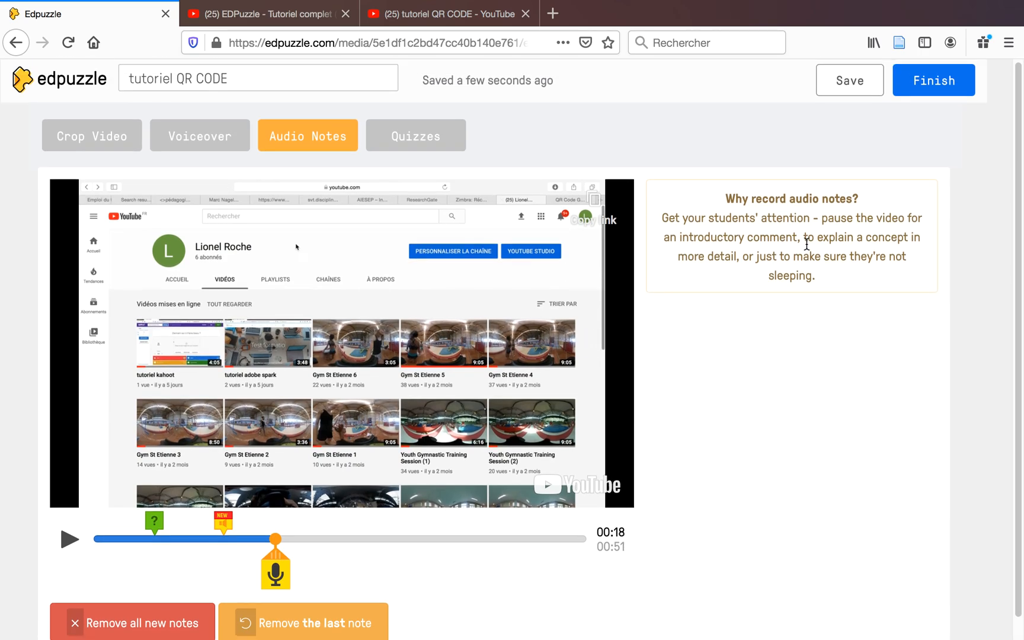
click(850, 82)
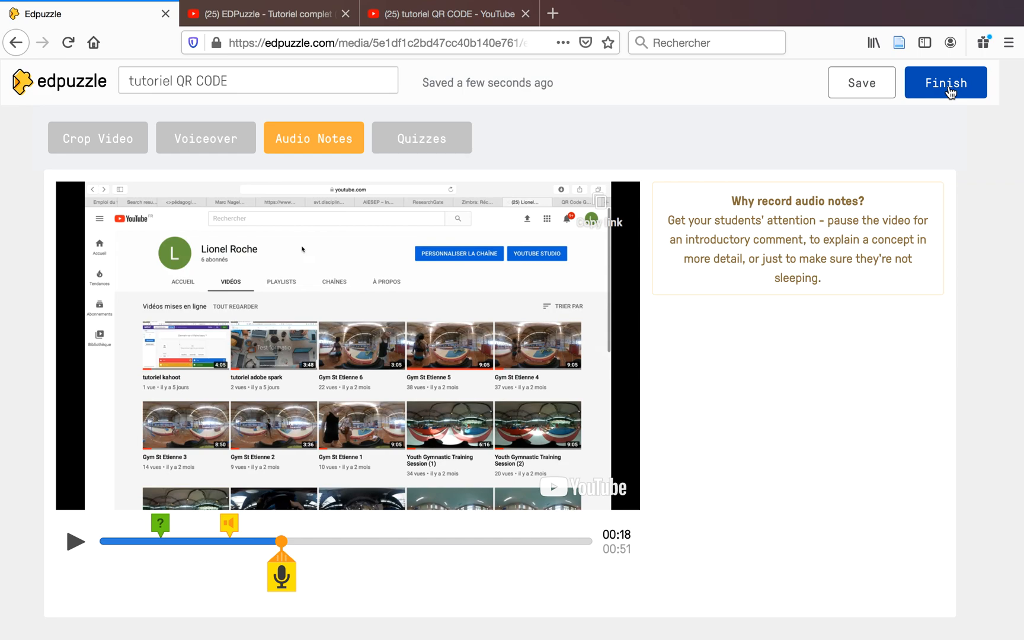
click(948, 90)
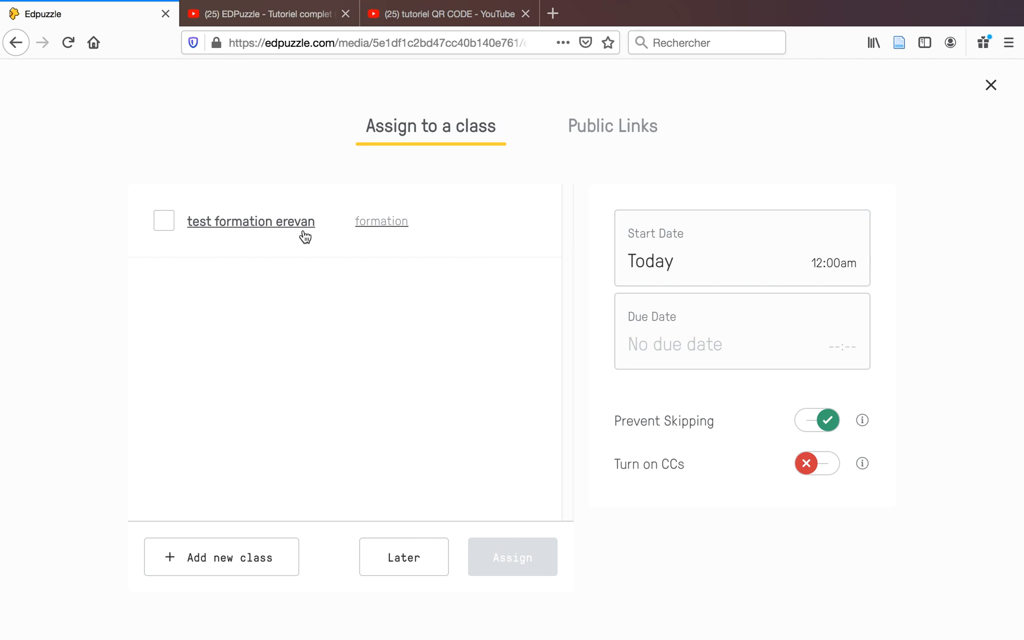
click(165, 222)
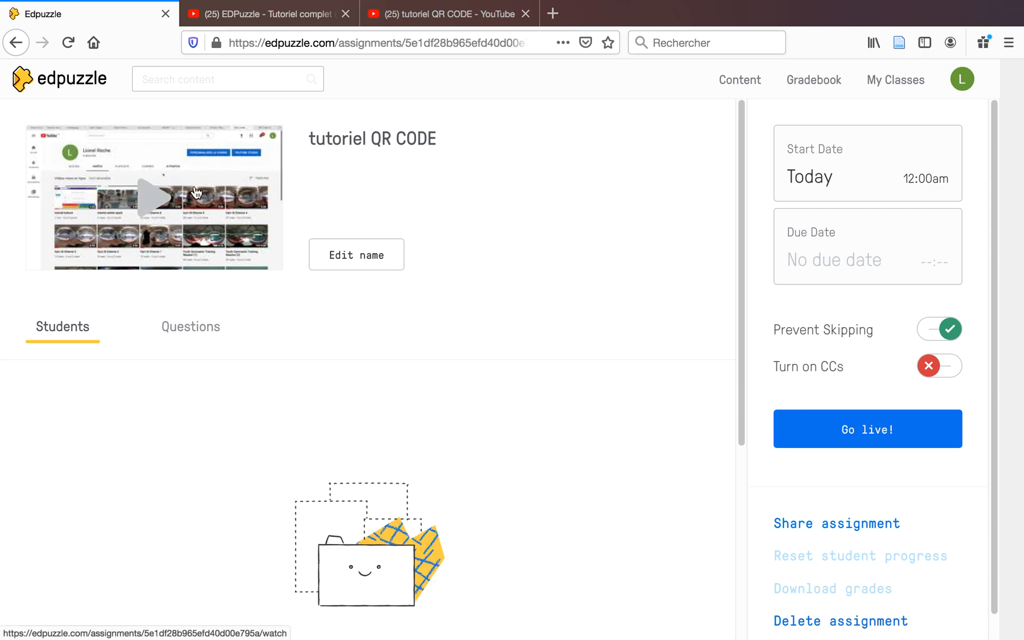
Review the assignments of the "test formation erevan" class, both those with and without a due date
click(894, 89)
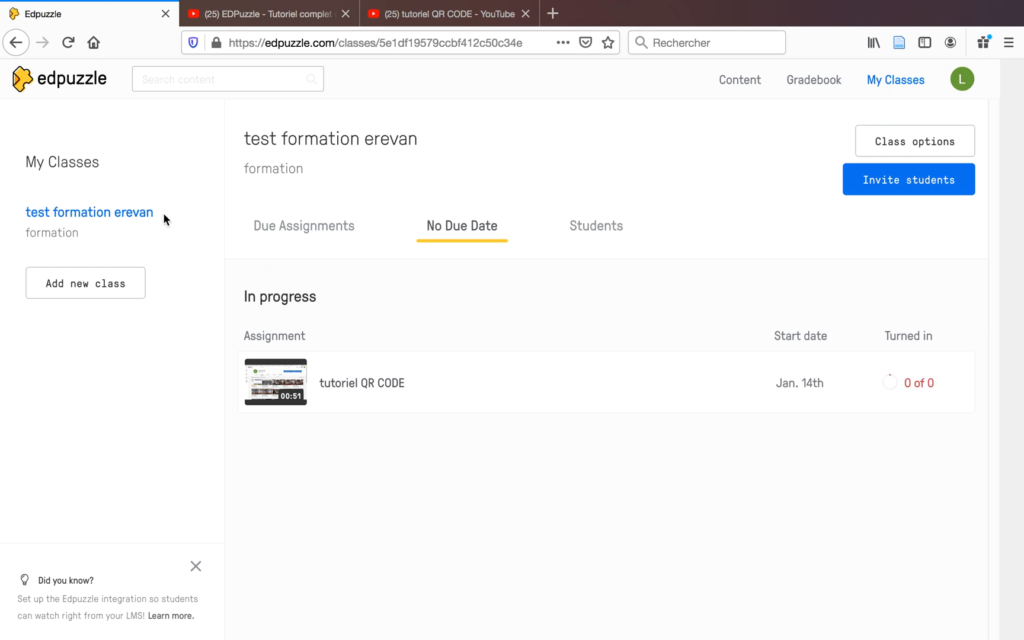
click(298, 239)
click(454, 239)
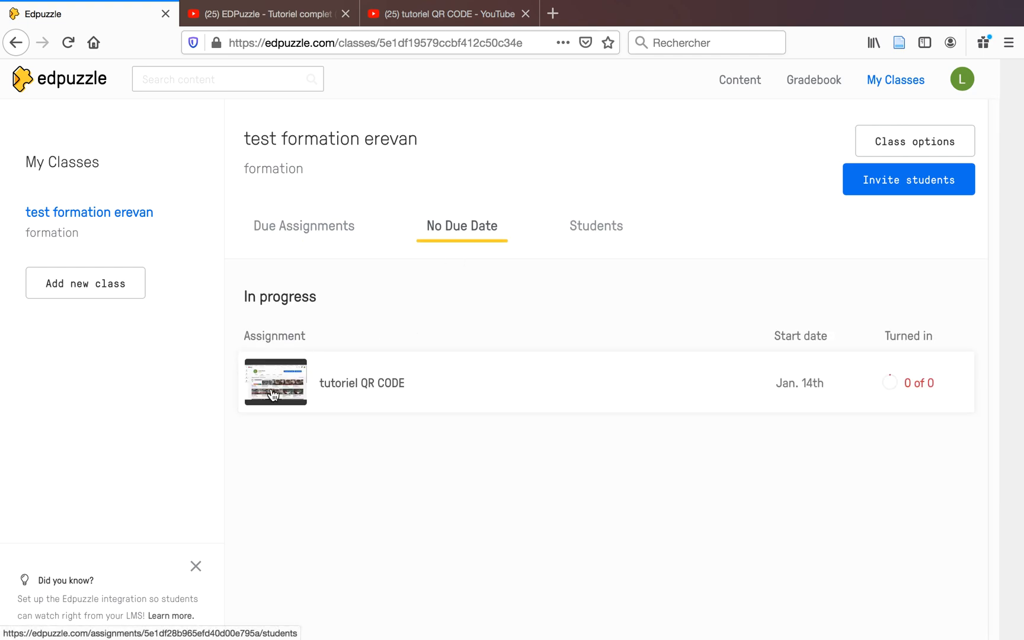
Look up the class code in the class's student section and open the options for inviting students
click(602, 231)
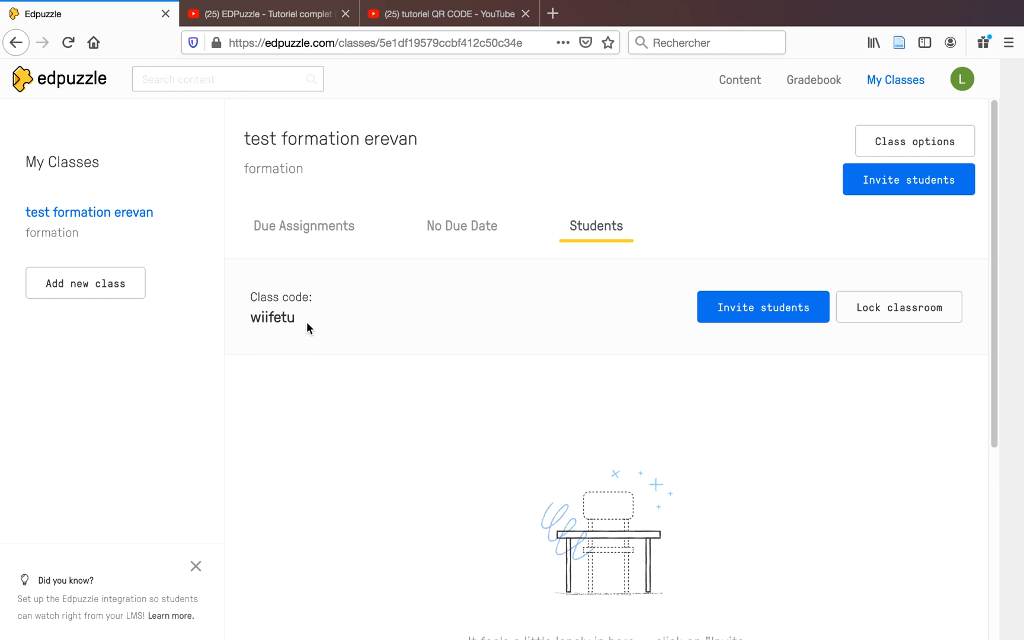
drag(294, 314, 249, 315)
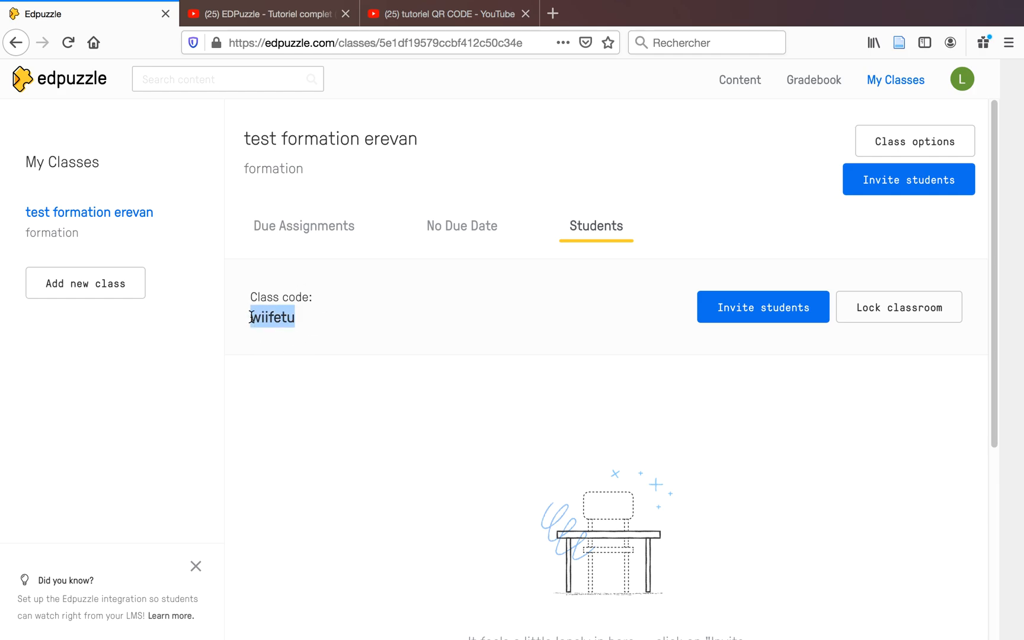
click(742, 316)
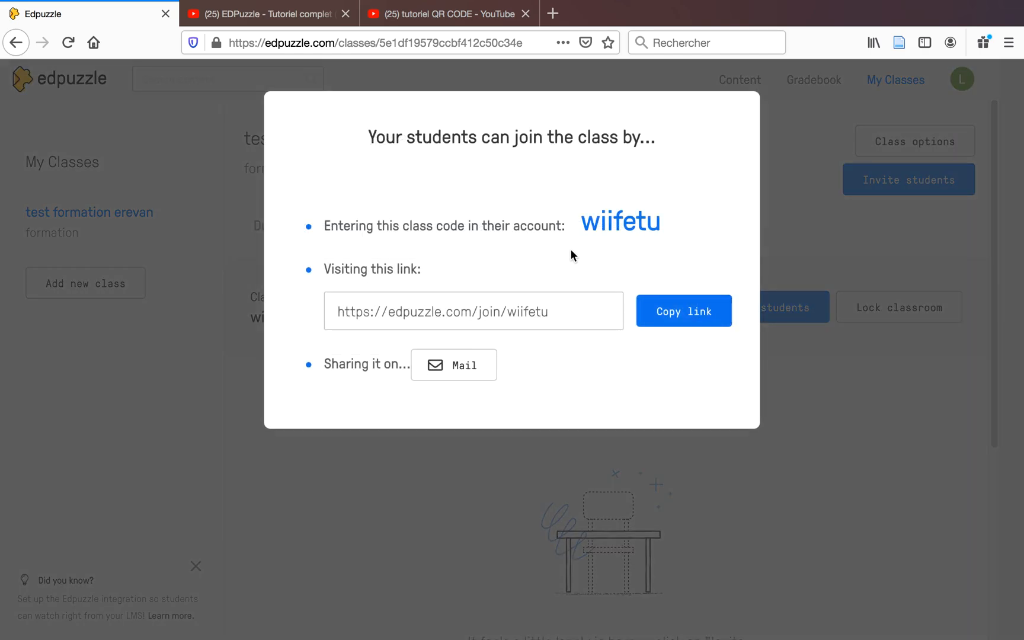